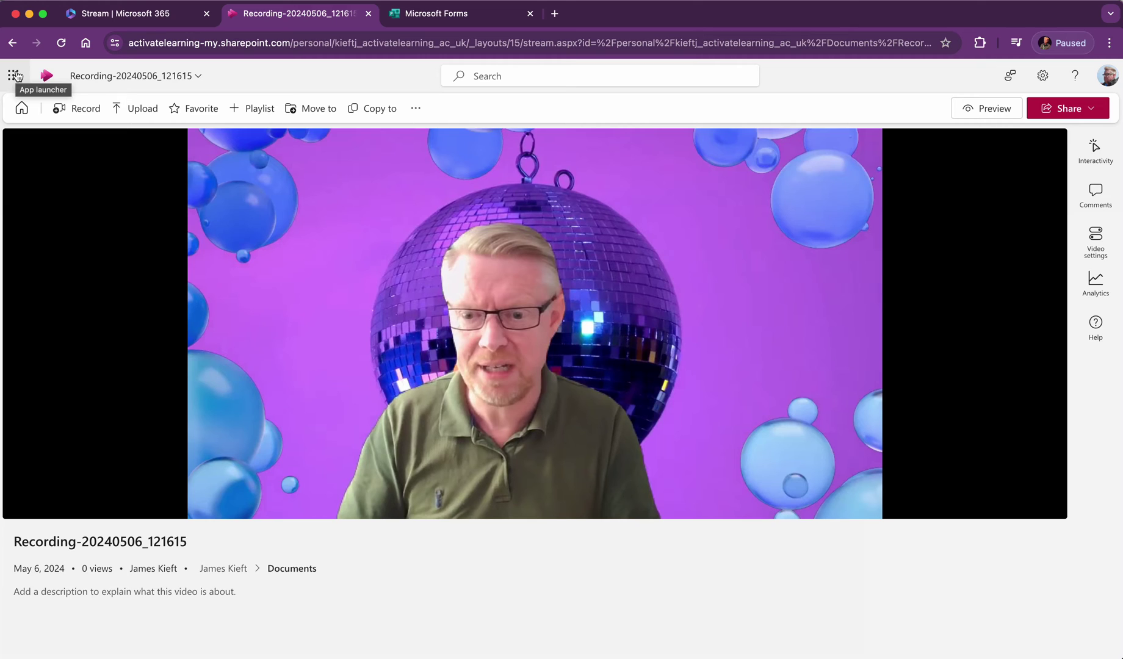
- Start a new form interaction from the video's Interactivity panel
click(14, 75)
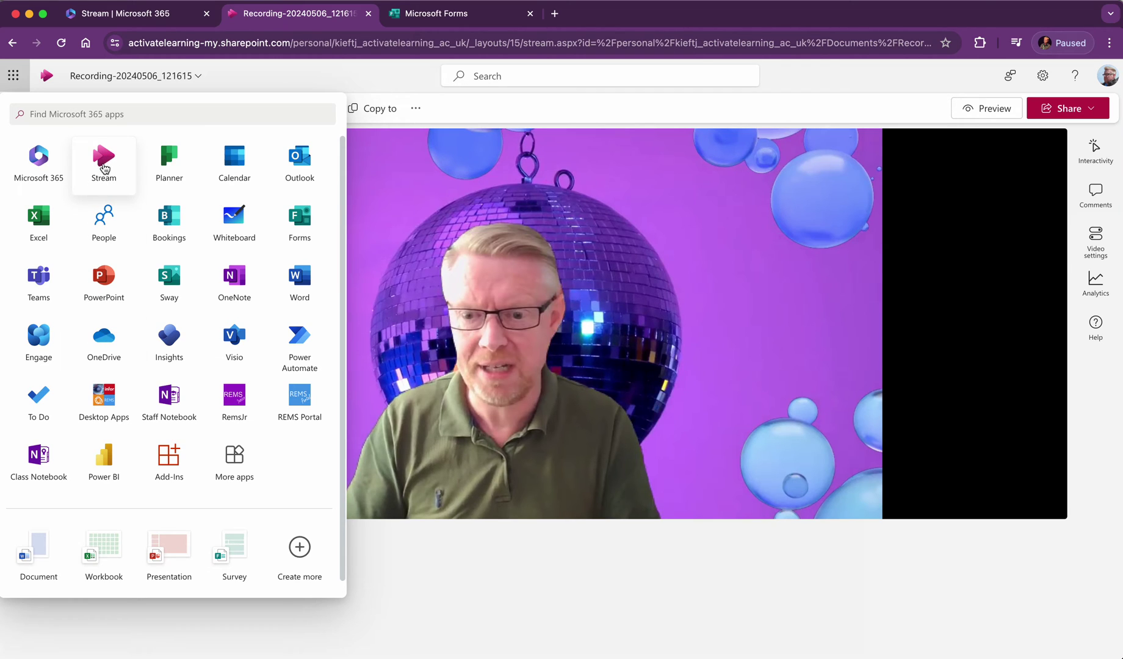
click(856, 83)
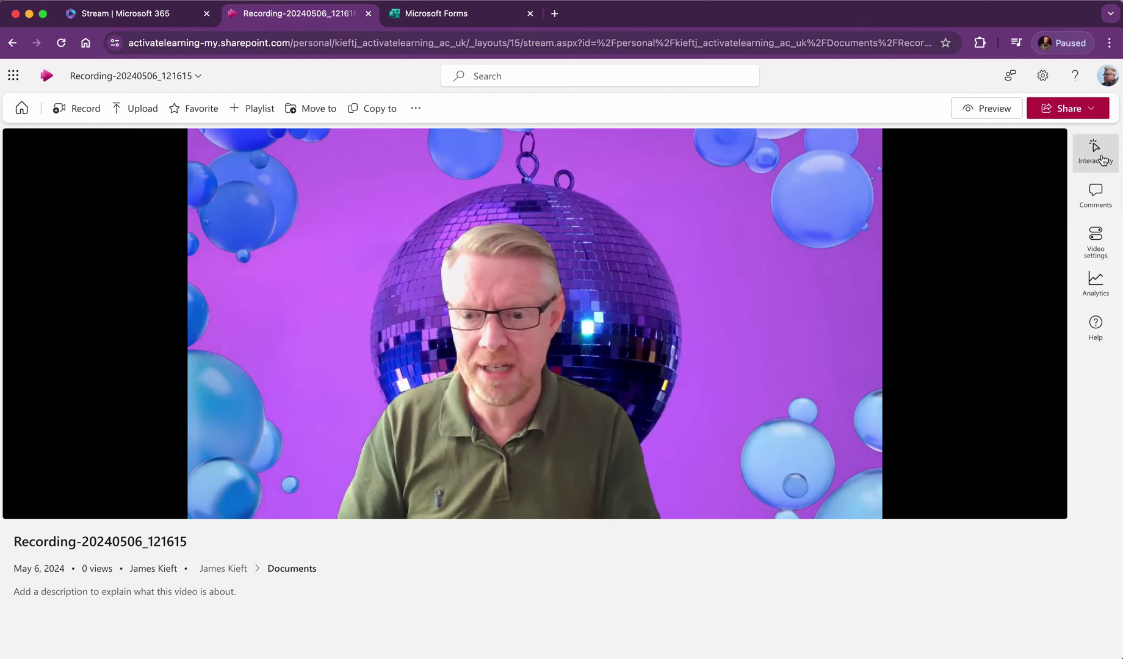
click(1100, 157)
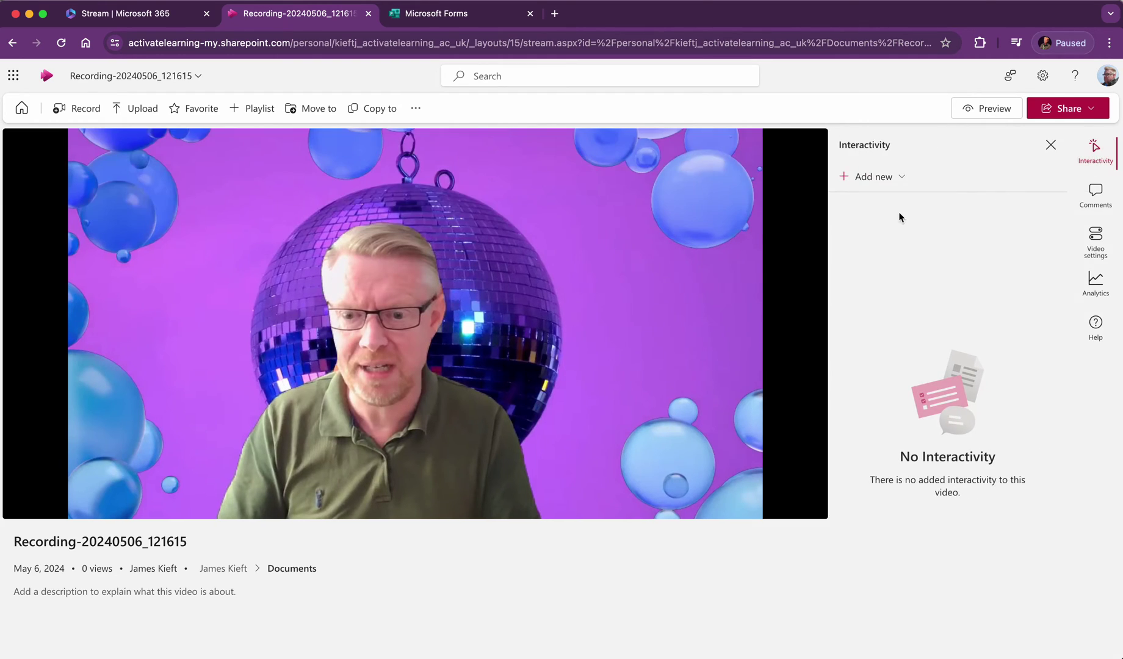
click(905, 180)
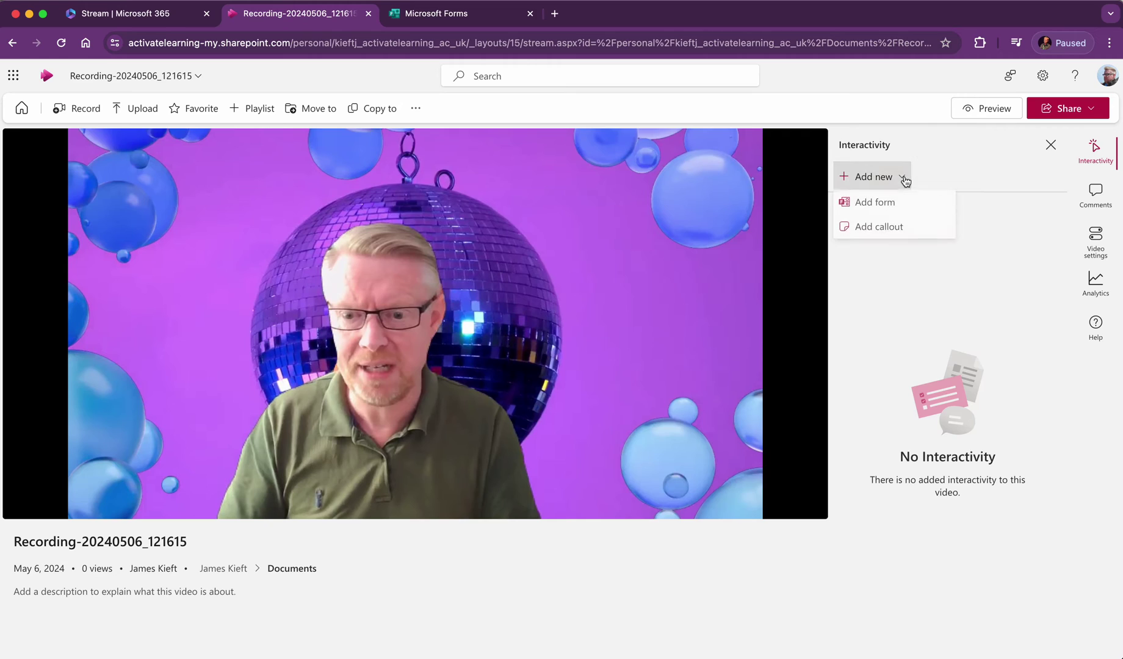
click(884, 209)
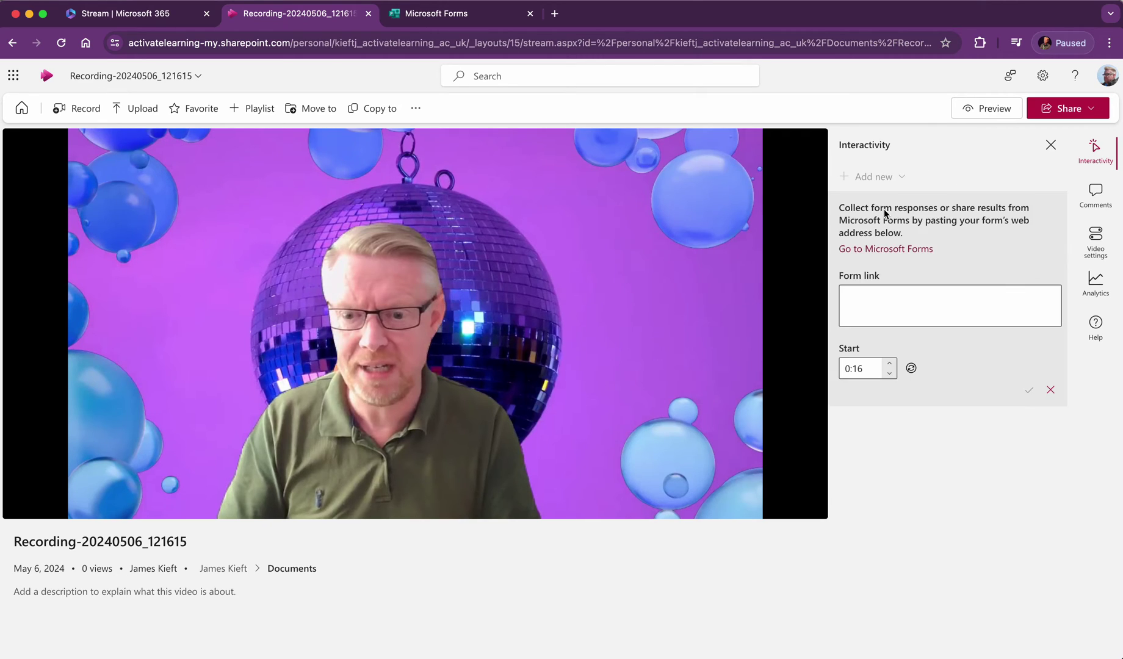
- Copy the quiz's anyone-can-respond link from Microsoft Forms for the form link field
click(892, 299)
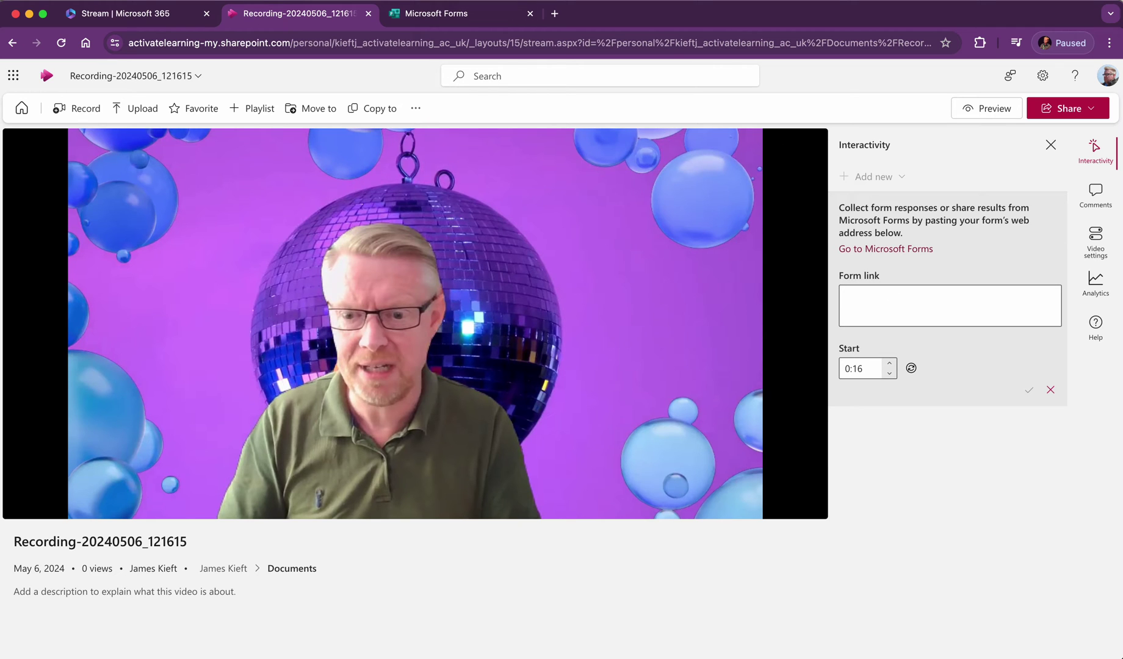
click(432, 18)
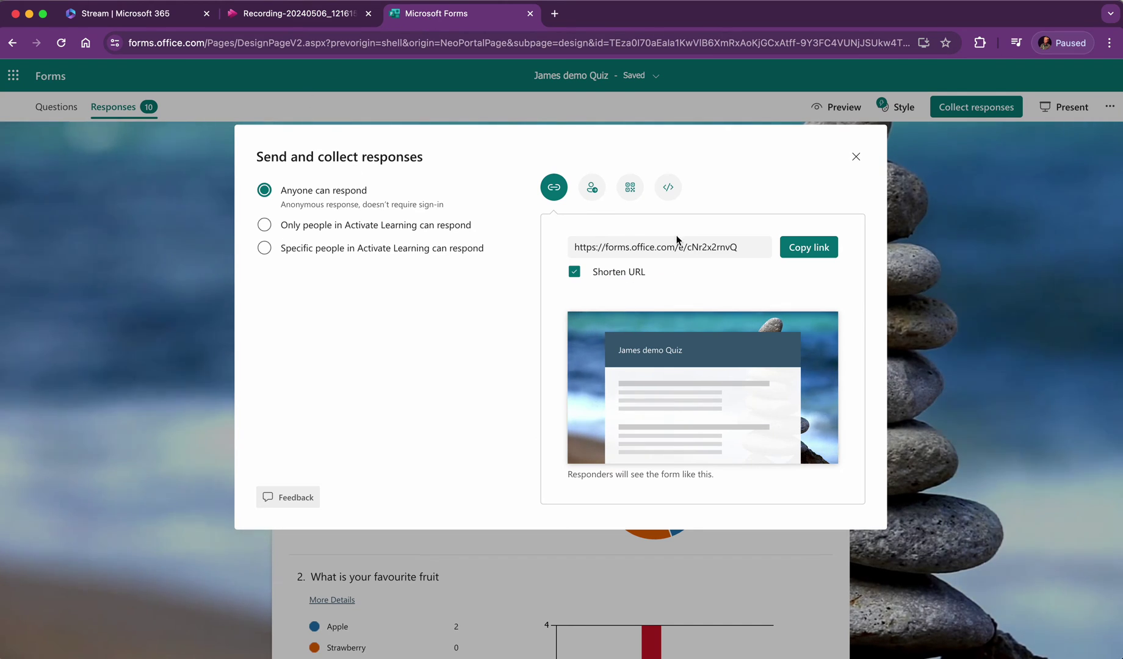
click(809, 247)
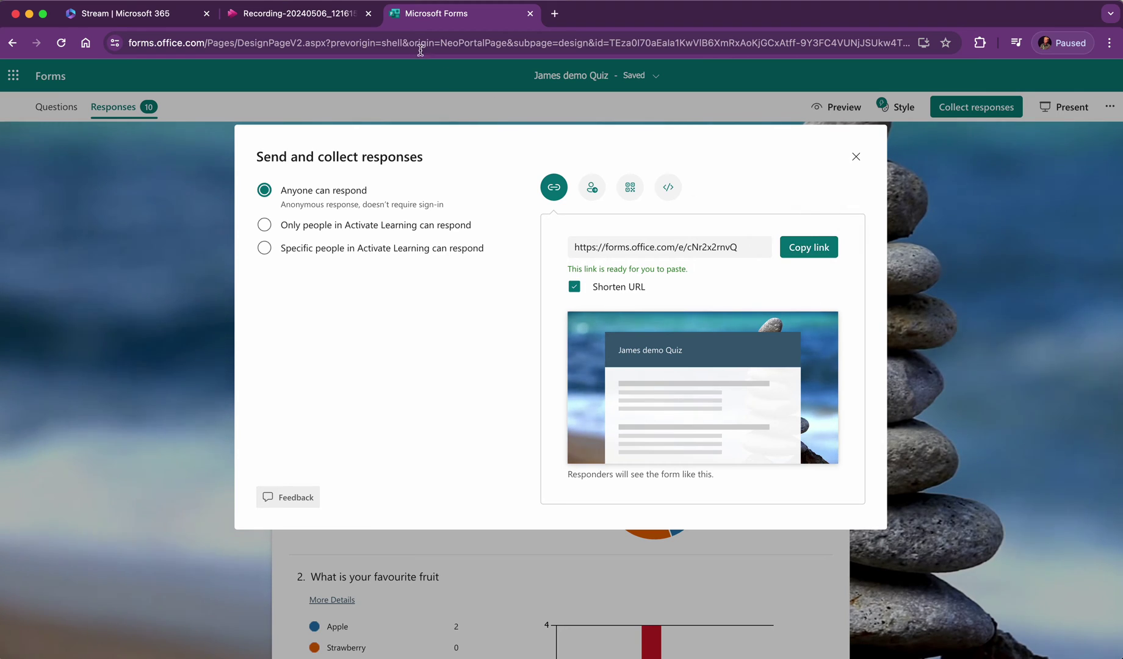
click(296, 14)
- Paste the quiz link as the form link and set its start time to 0:24
click(867, 295)
text(https://forms.office.com/e/cNr2x2rnvQ)
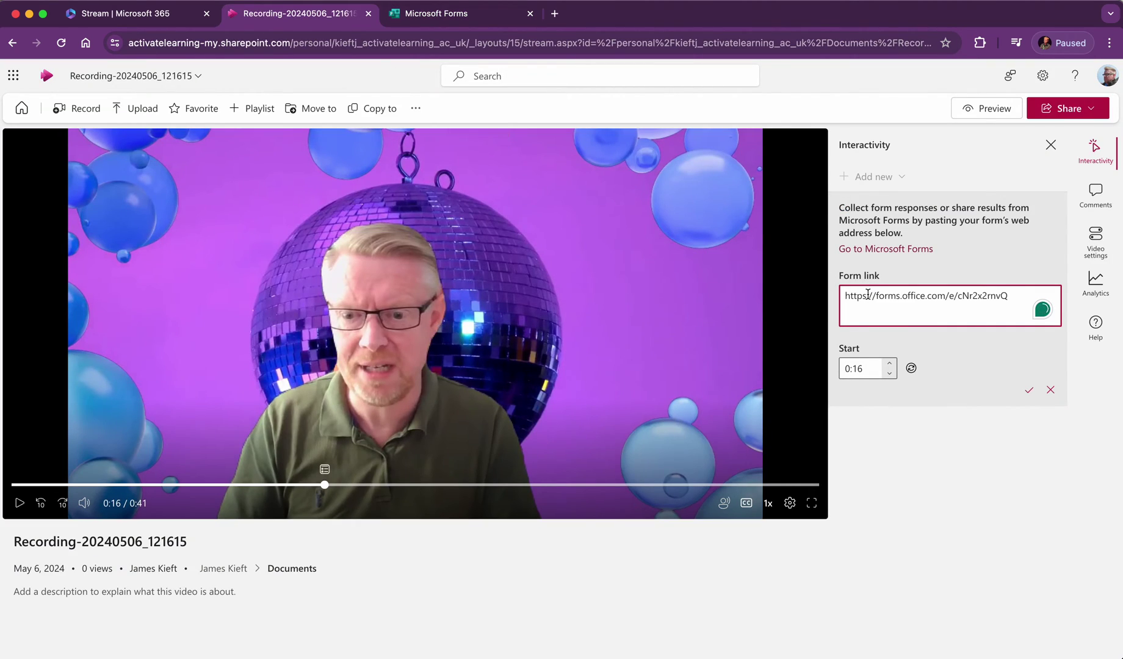
click(889, 364)
click(890, 365)
click(889, 365)
click(889, 364)
click(890, 365)
click(890, 365)
click(890, 364)
click(891, 365)
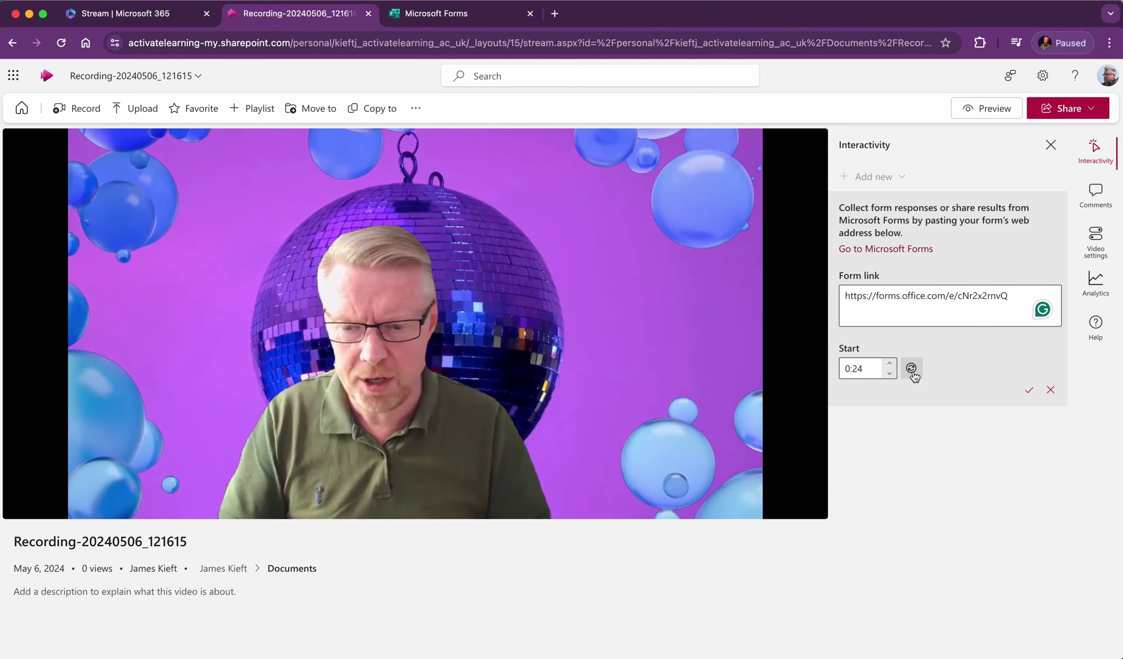
- Save the quiz as Form 1 without adding another interaction
click(1026, 391)
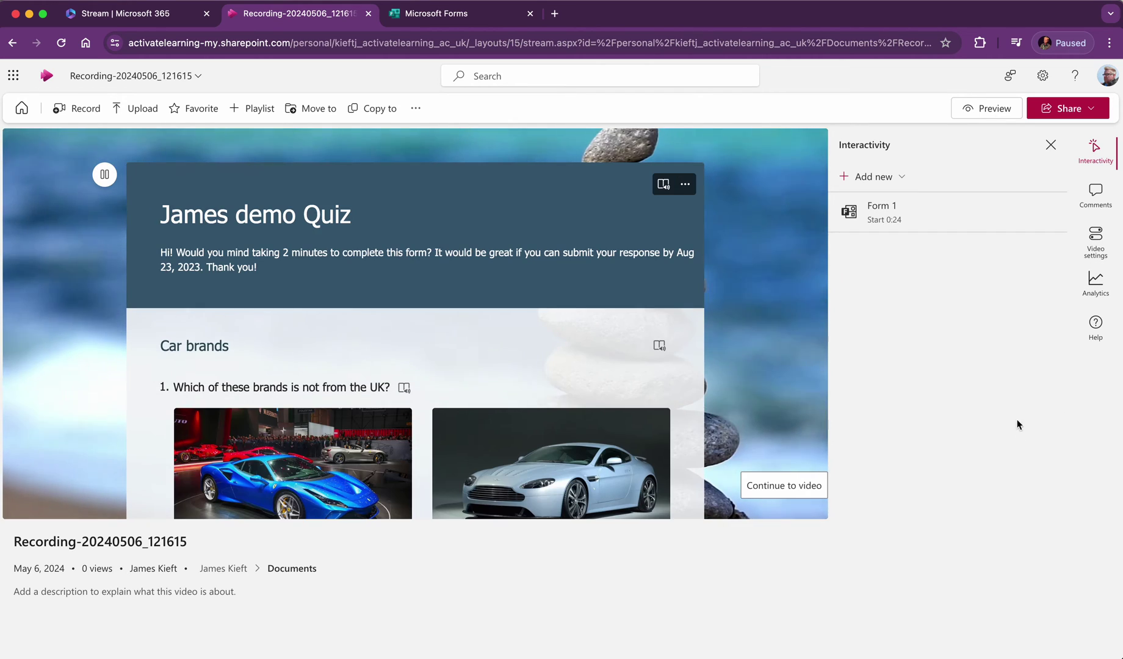
click(902, 179)
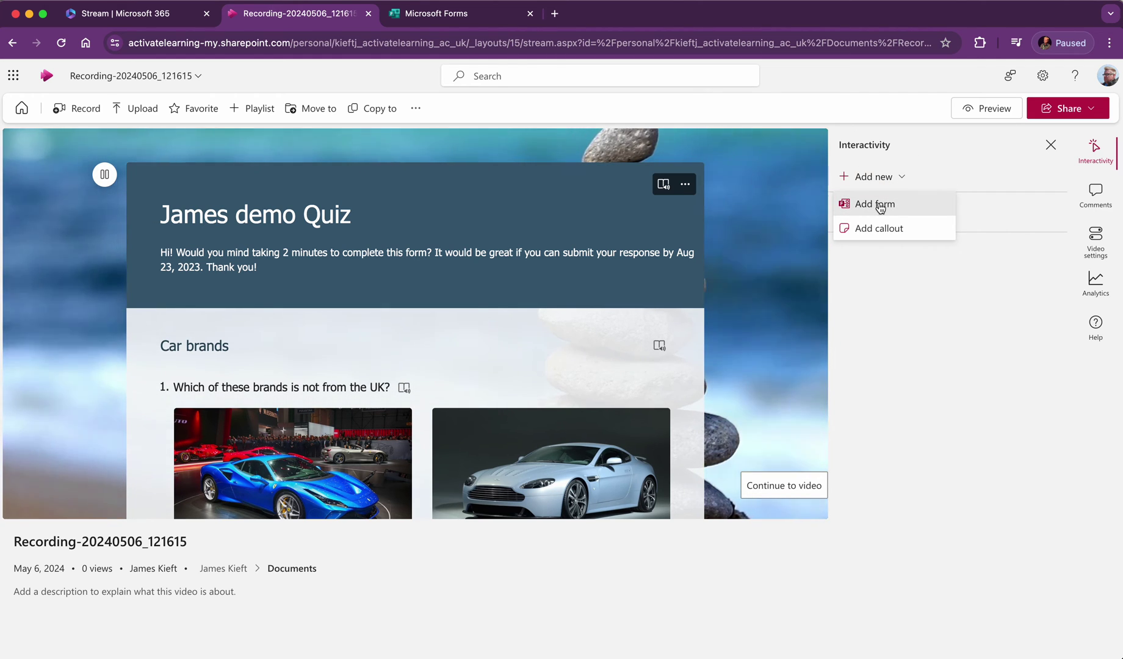
click(880, 209)
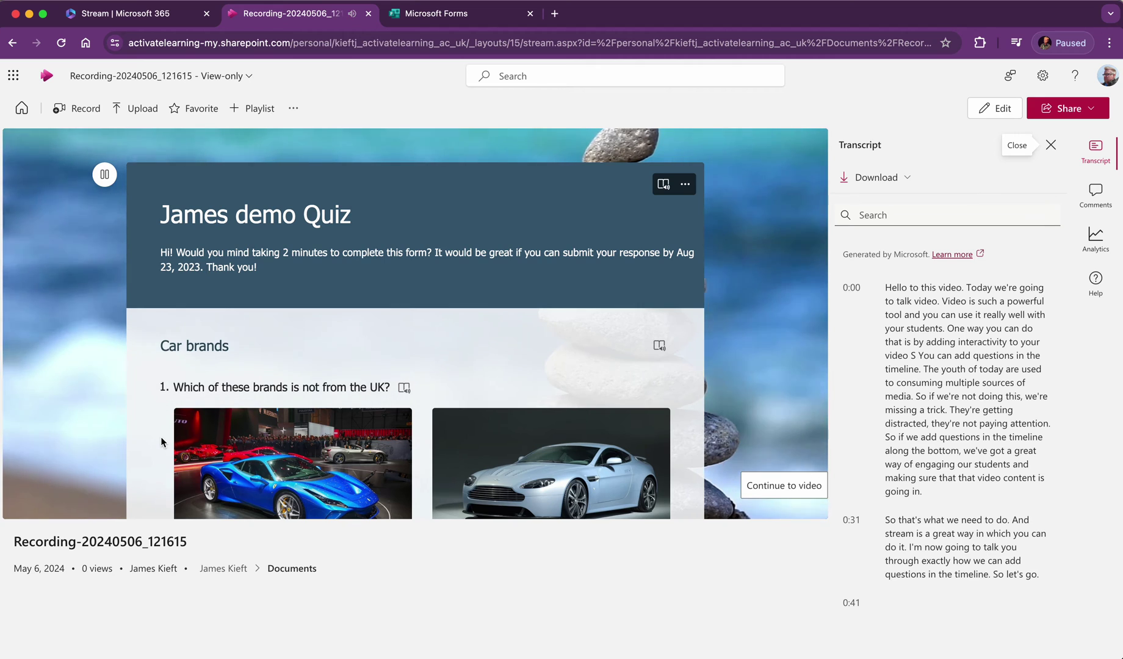
- Continue past the quiz overlay in the preview and pause the video at 0:27
click(764, 488)
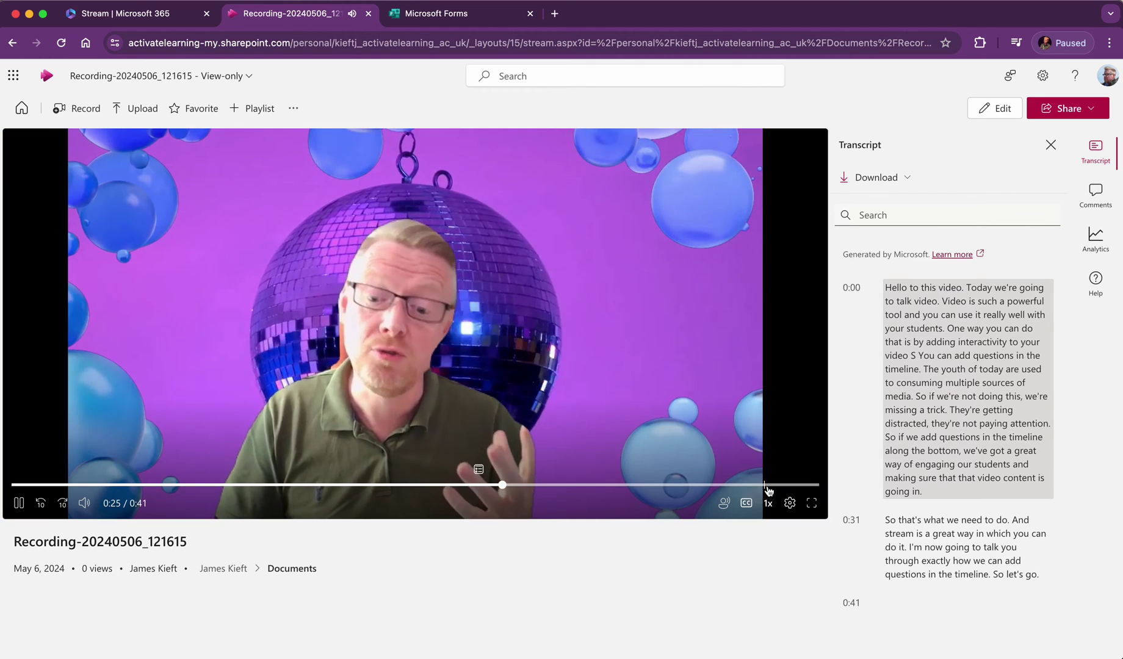
click(18, 504)
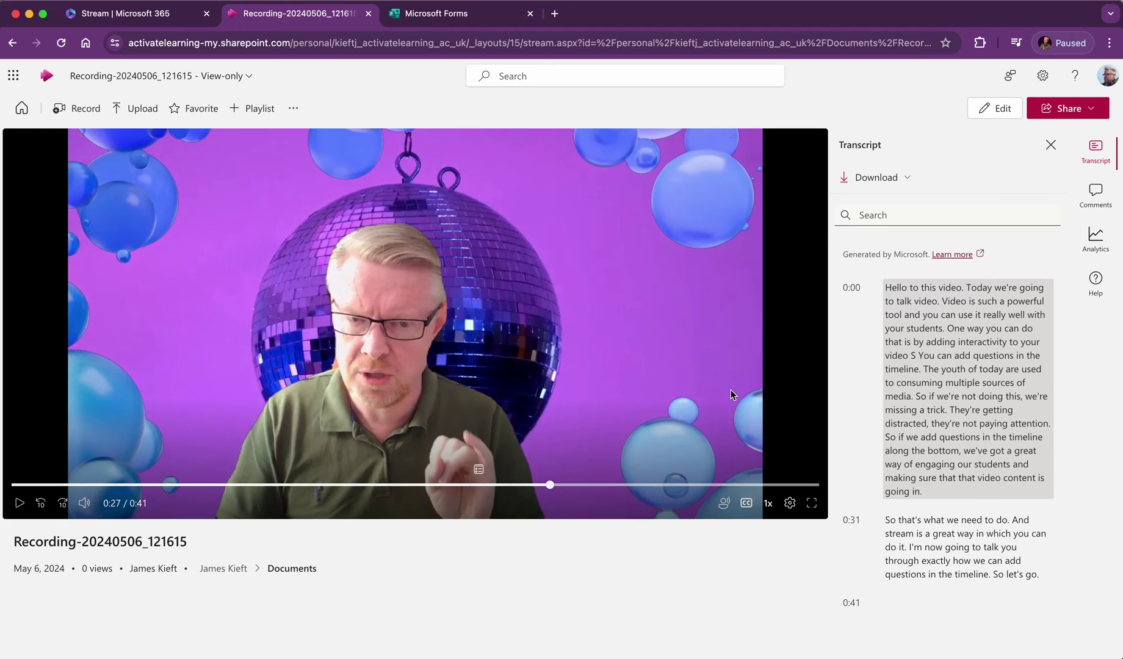
- Review the share dialog's permission levels, close it, and reopen the Share options
click(1090, 114)
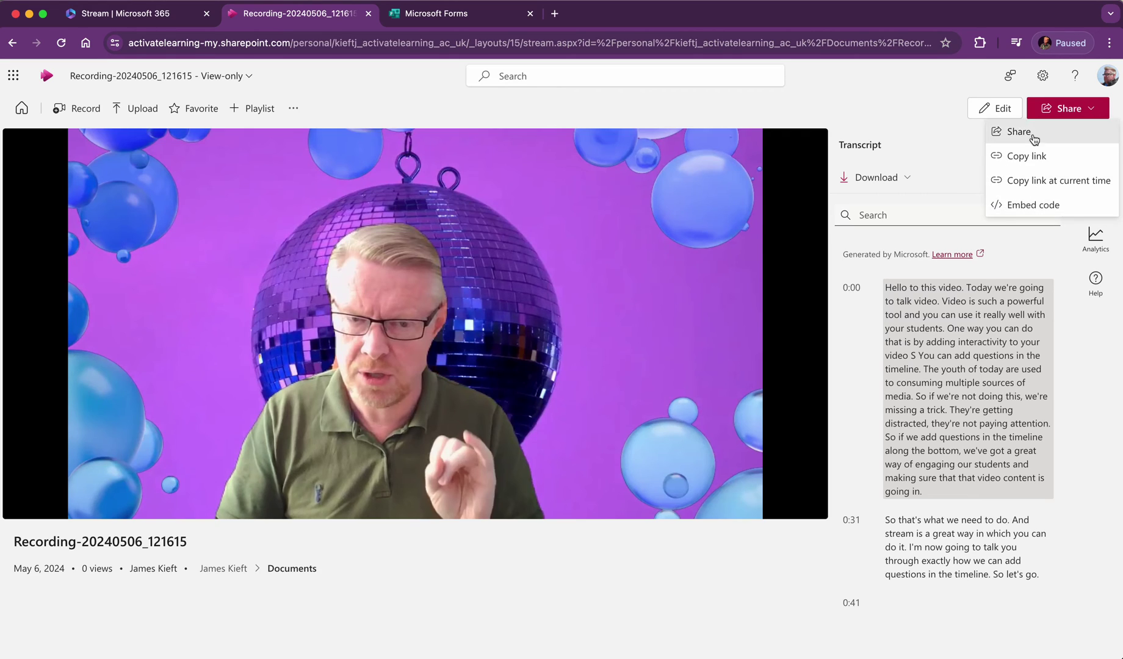
click(1006, 134)
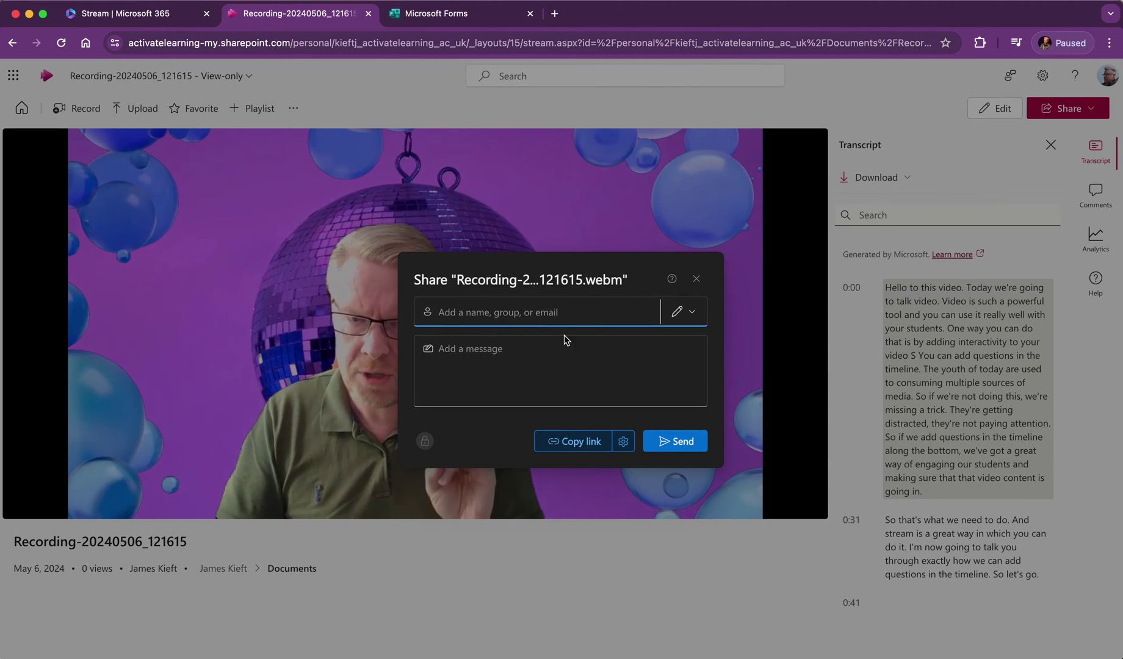
click(692, 313)
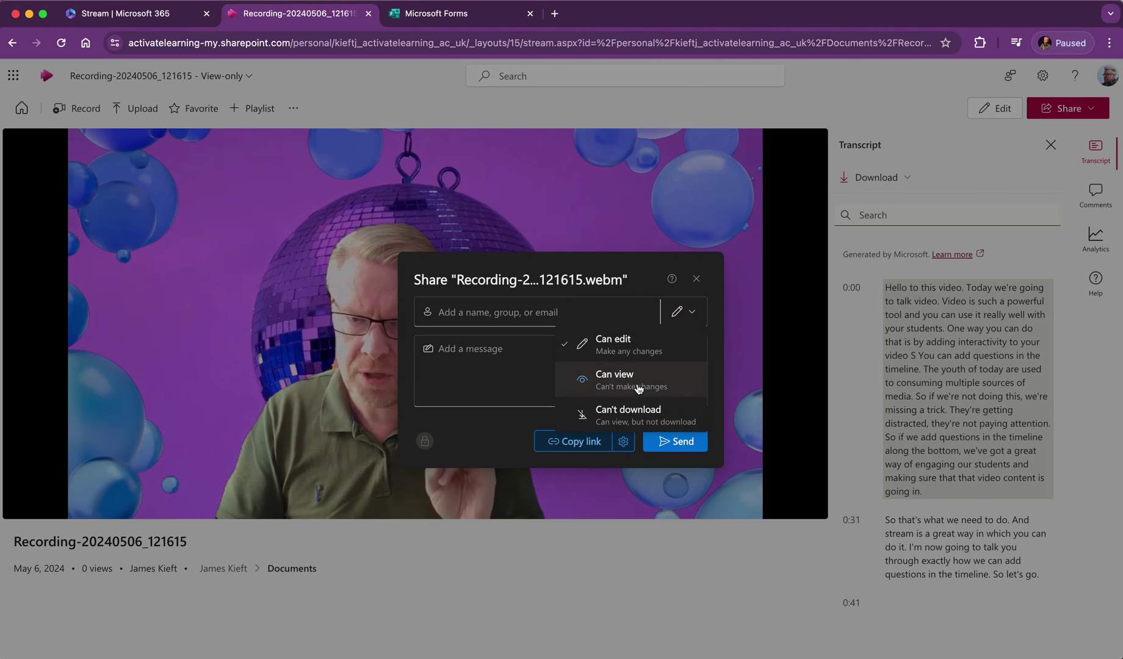
click(696, 280)
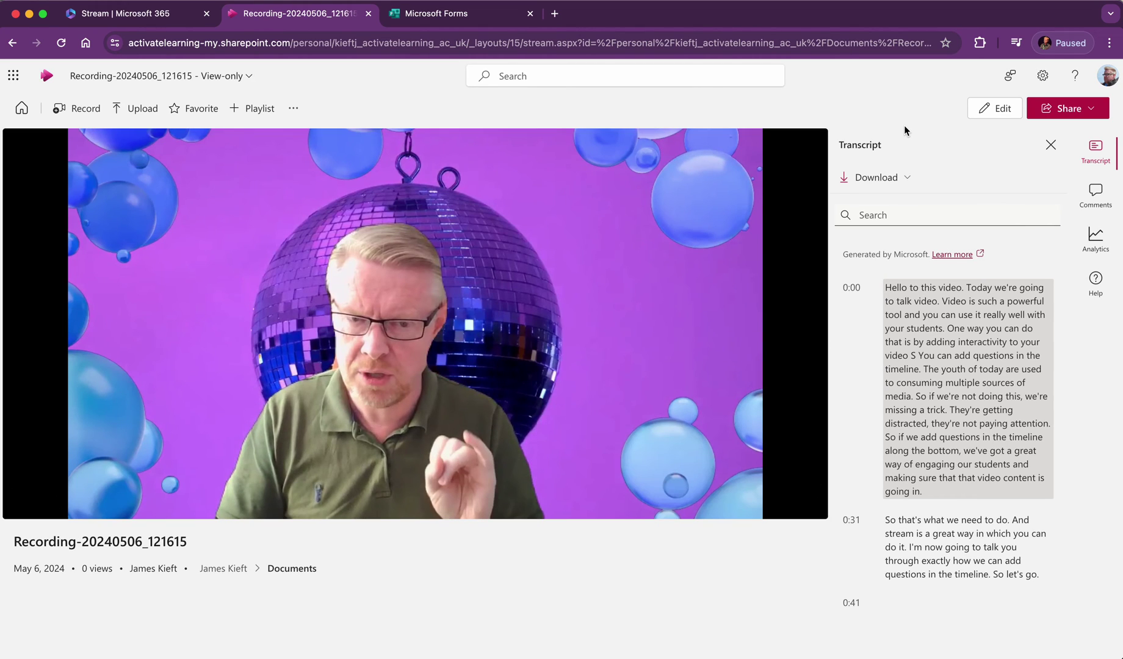
click(1089, 111)
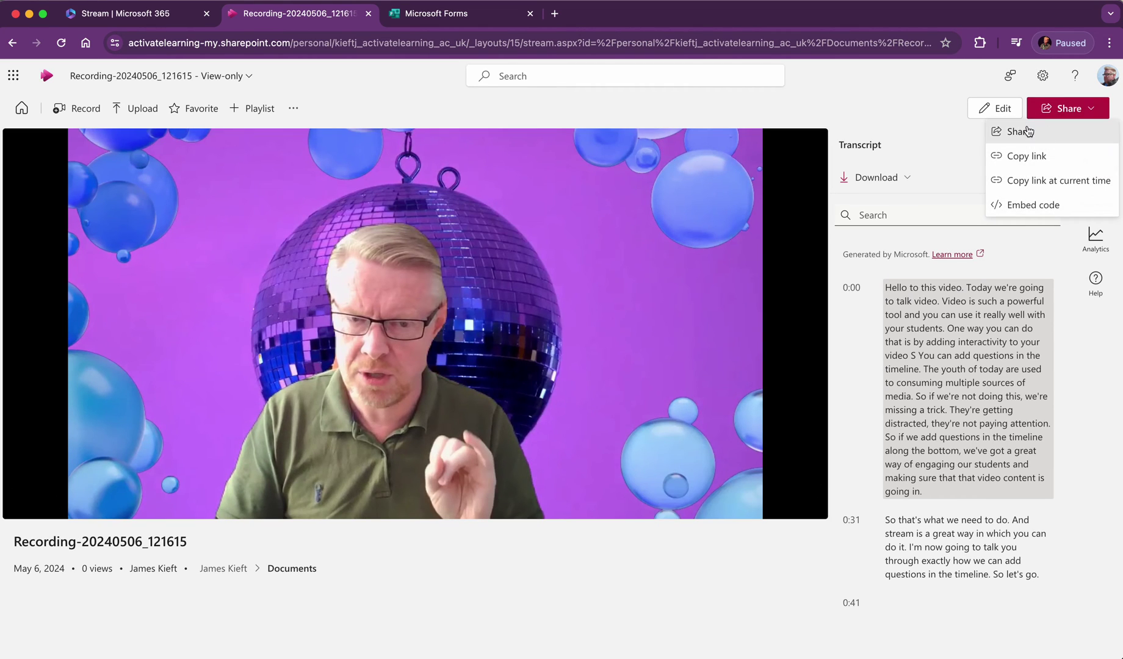
- Copy a Can view share link set to Anyone with the link
click(1007, 130)
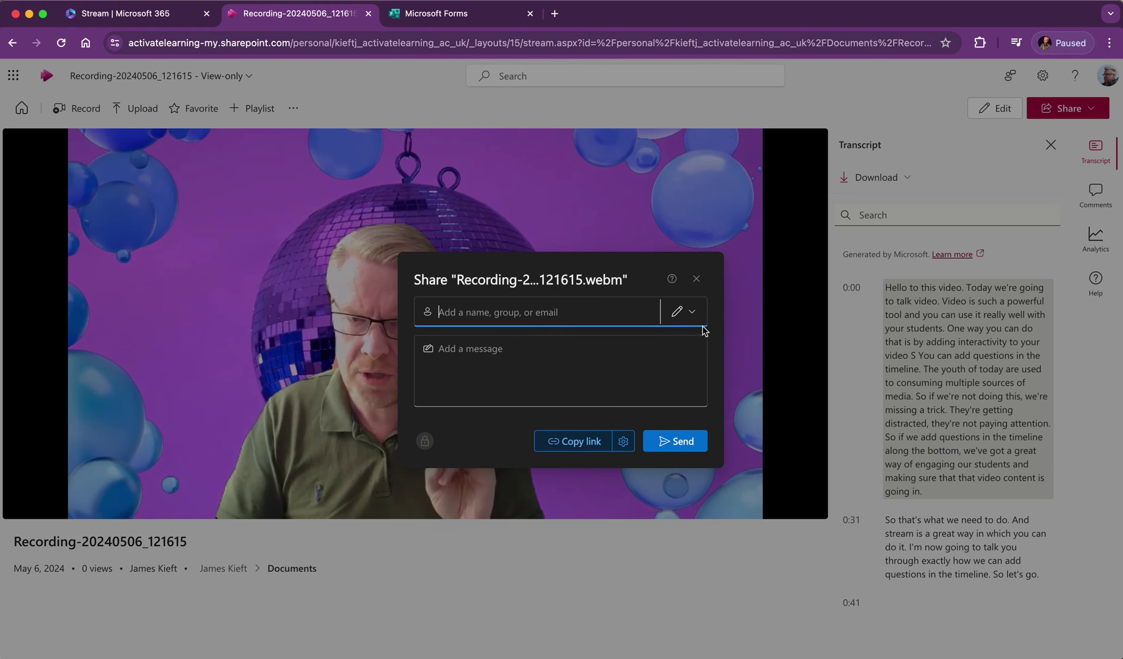
click(690, 312)
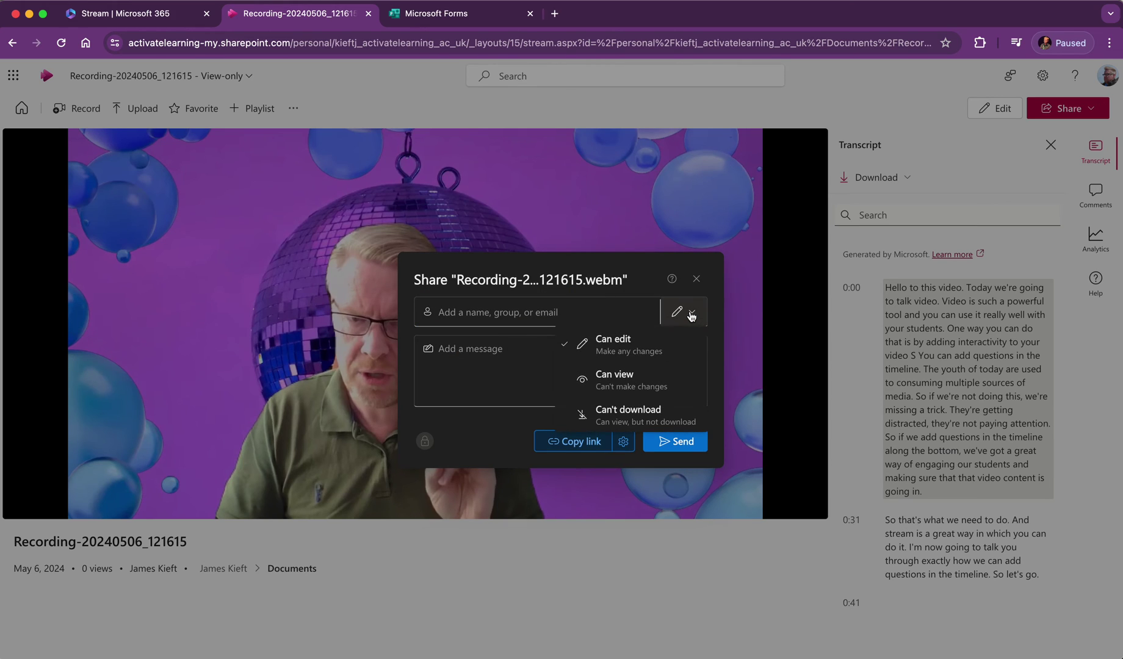
click(615, 383)
click(622, 441)
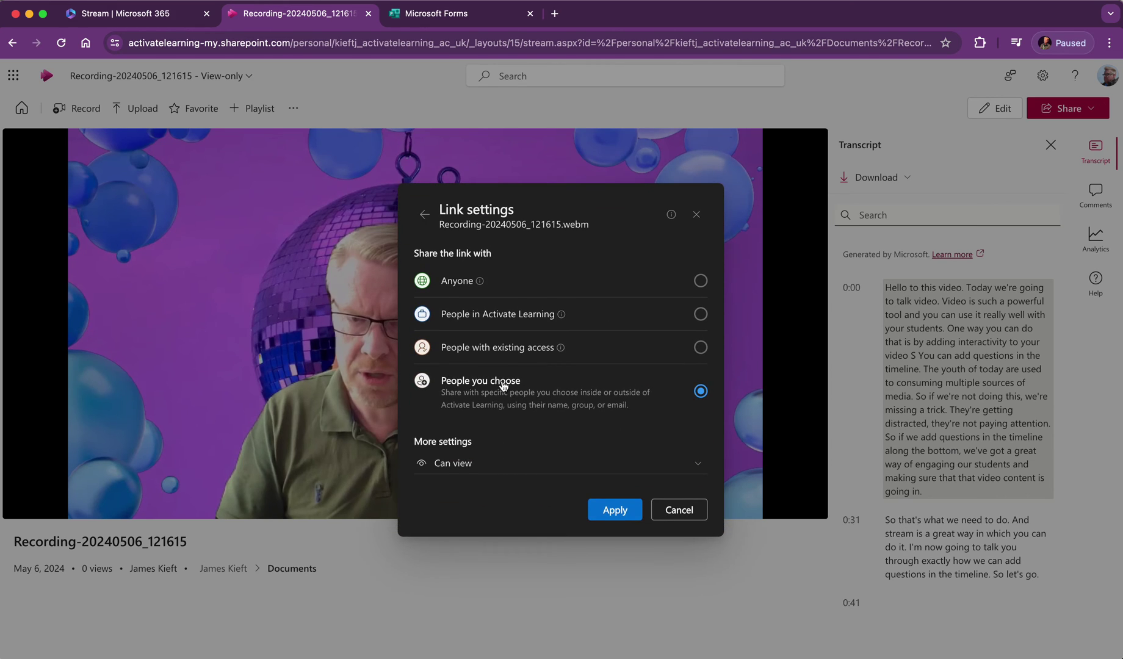
click(700, 282)
click(615, 533)
click(590, 442)
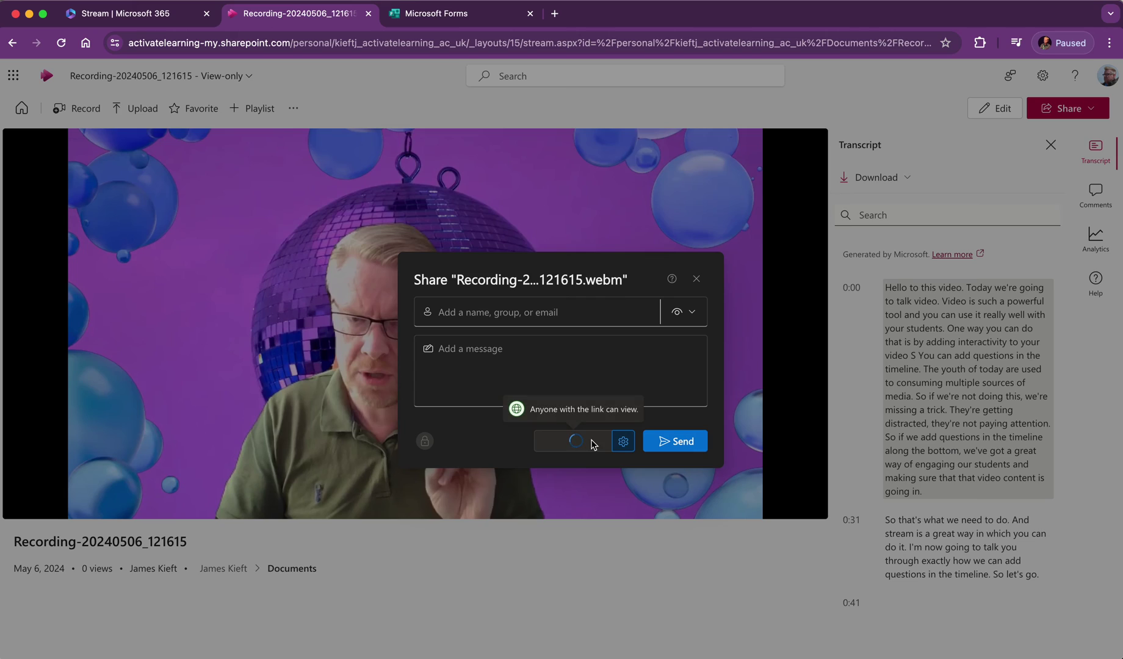
click(555, 14)
- Load the copied share link in the new tab and start playing the recording
key(super+v)
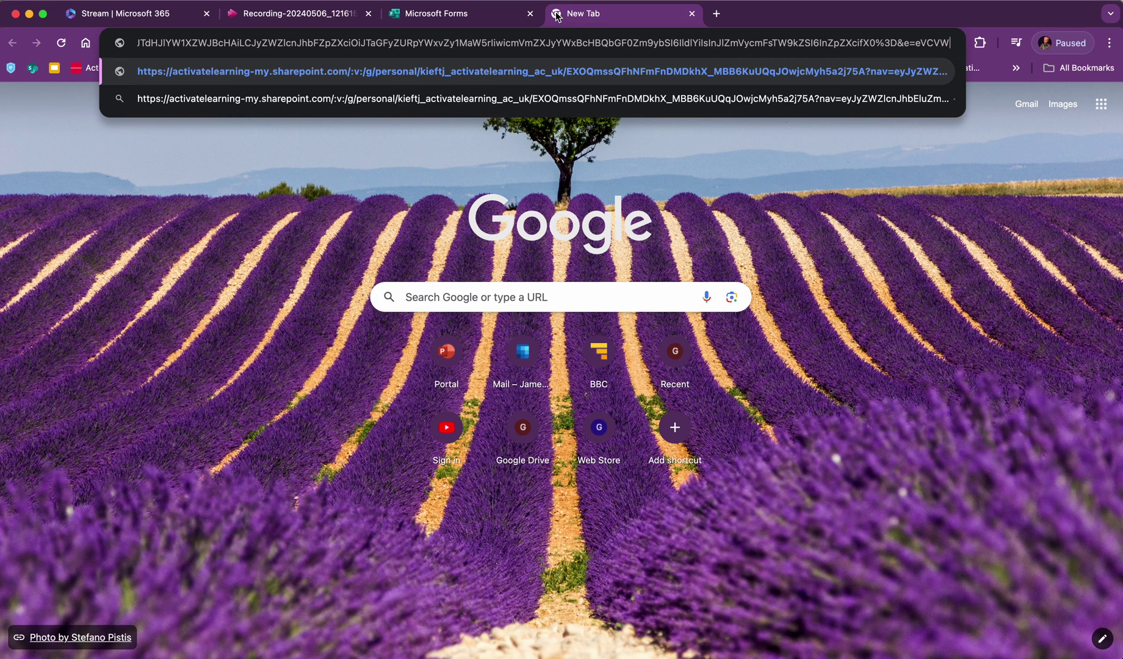
key(Return)
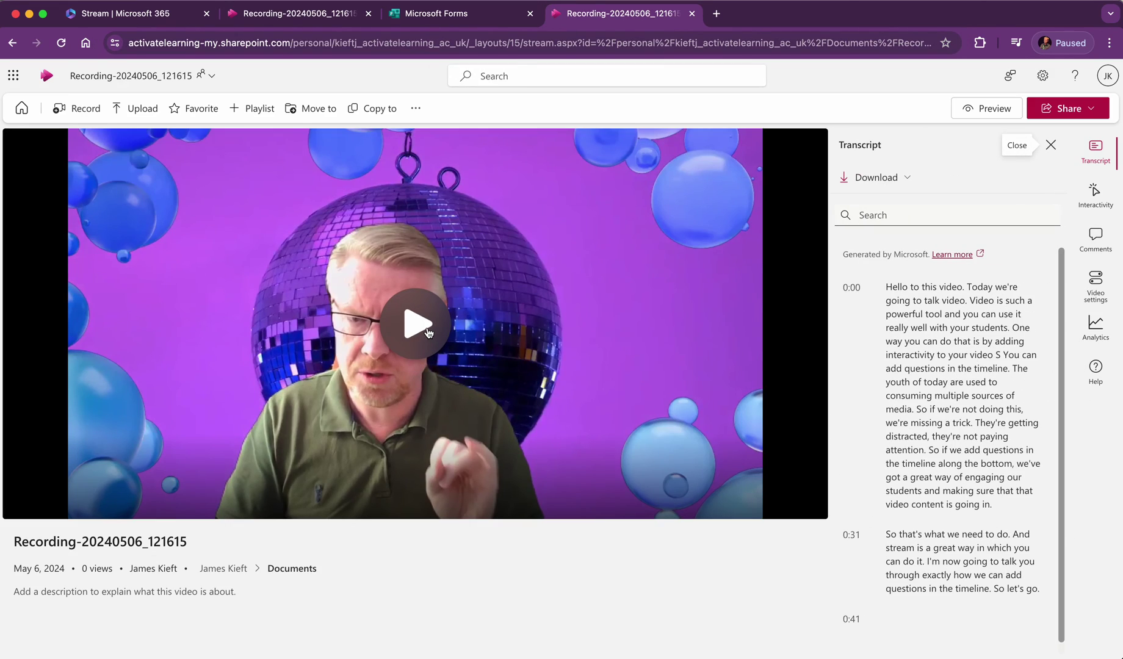
click(99, 509)
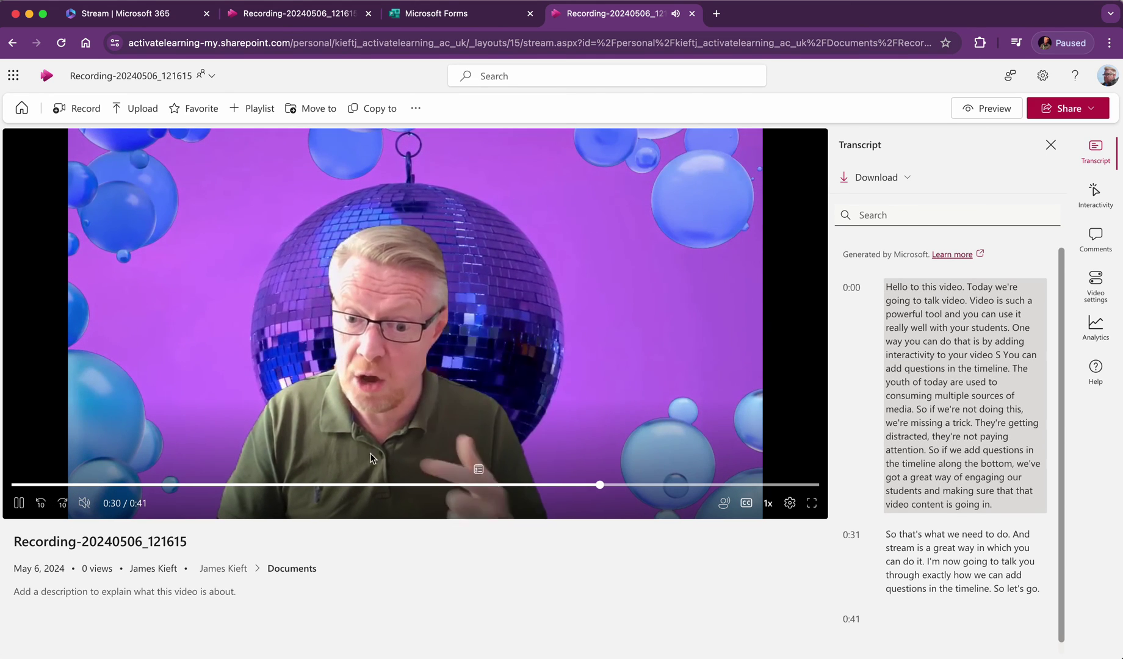
- Rewind to about 0:25 and answer Aston martin on the quiz's first page
drag(616, 484, 320, 484)
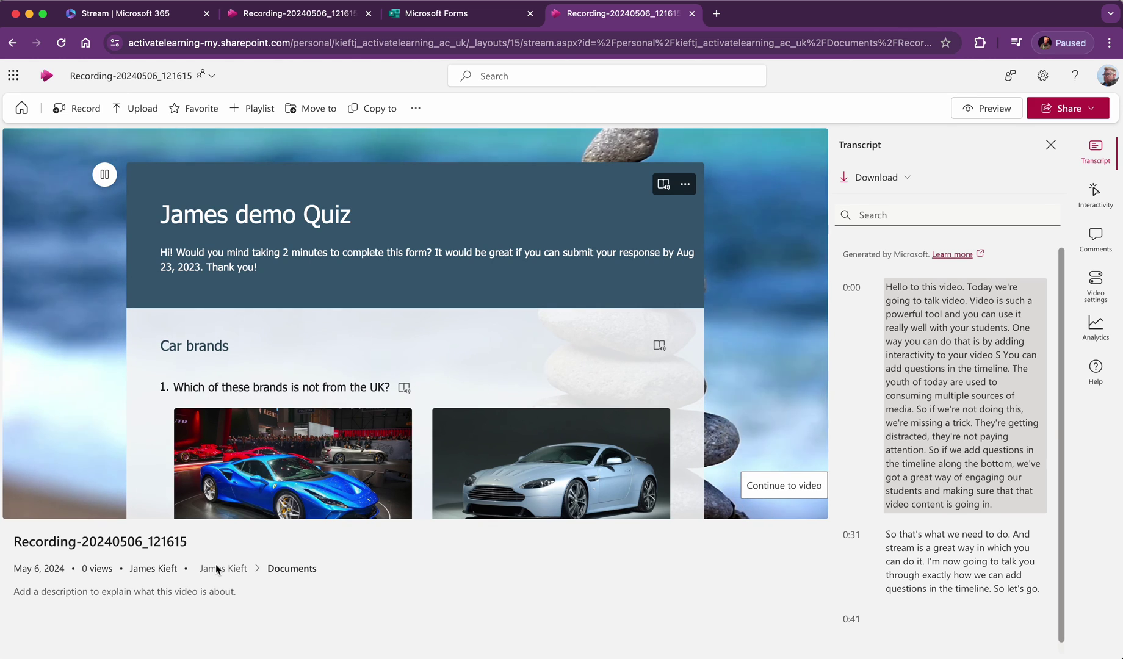
scroll(452, 374, down, 5)
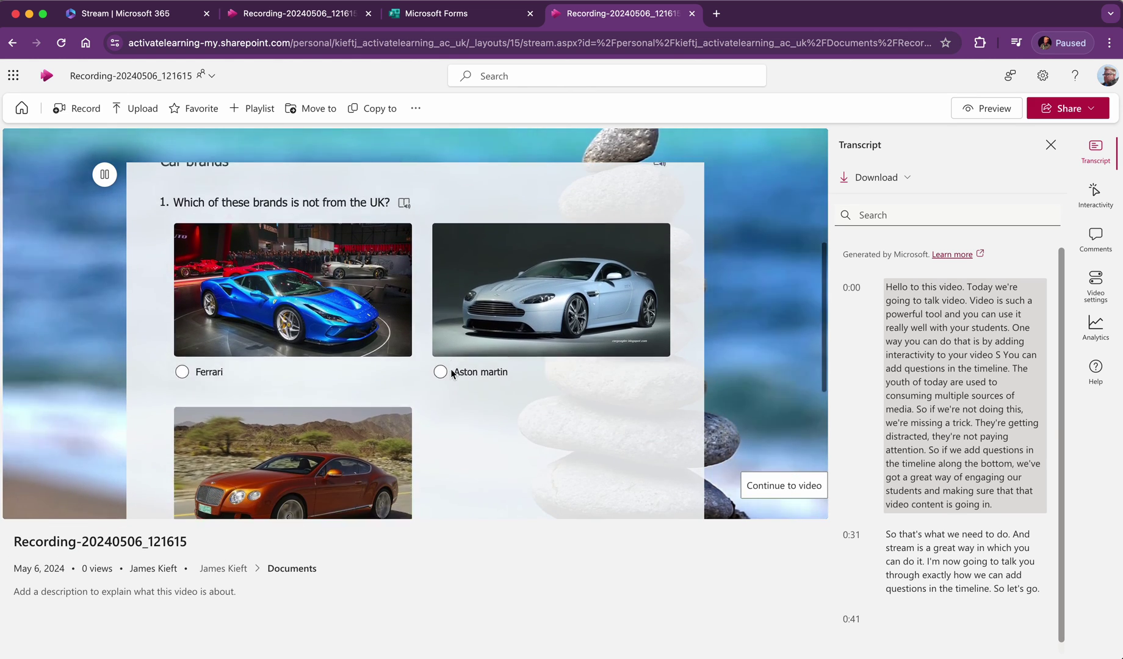
click(448, 334)
scroll(455, 354, down, 6)
click(195, 327)
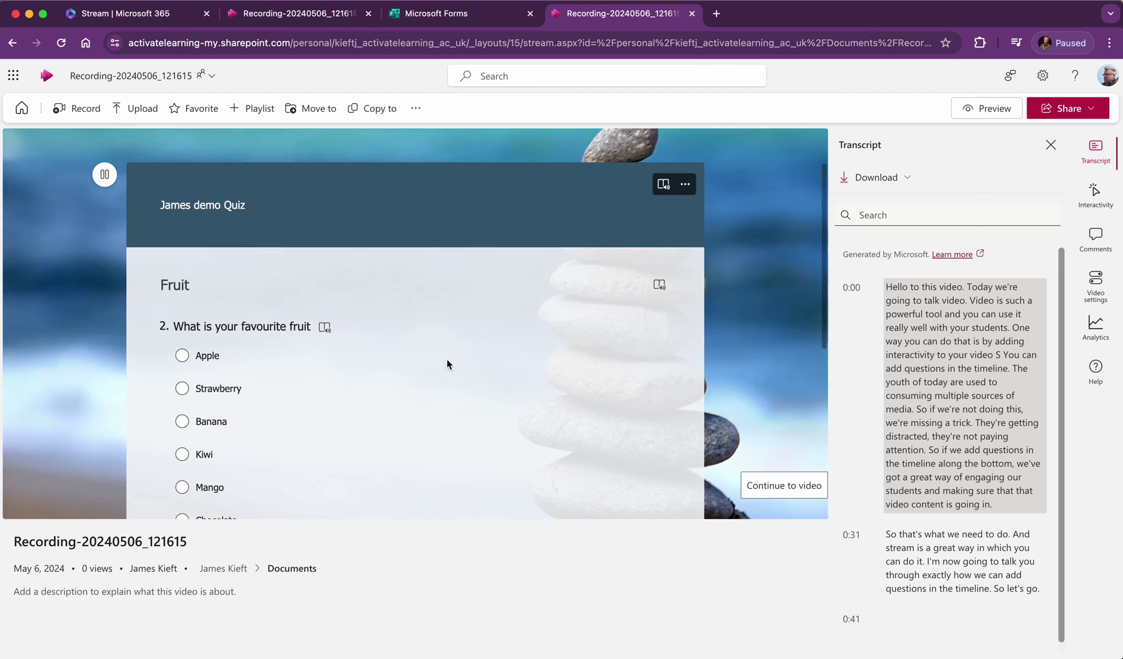
- Answer Chocolate and Apple, submit the quiz, and resume the video
scroll(465, 365, down, 2)
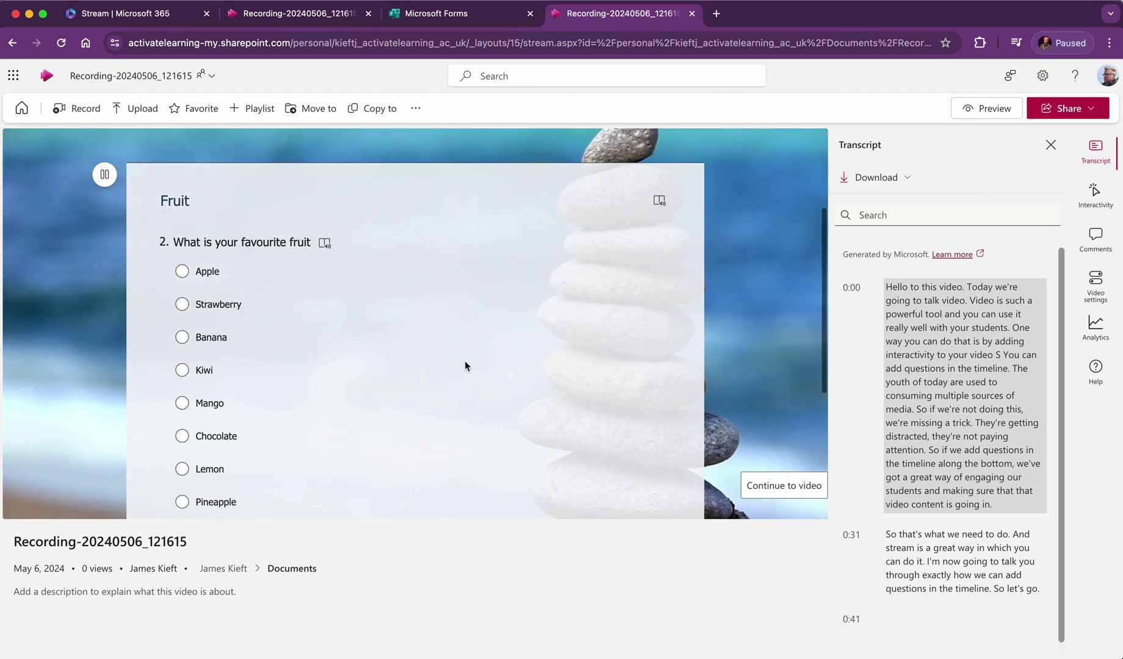
scroll(466, 366, down, 1)
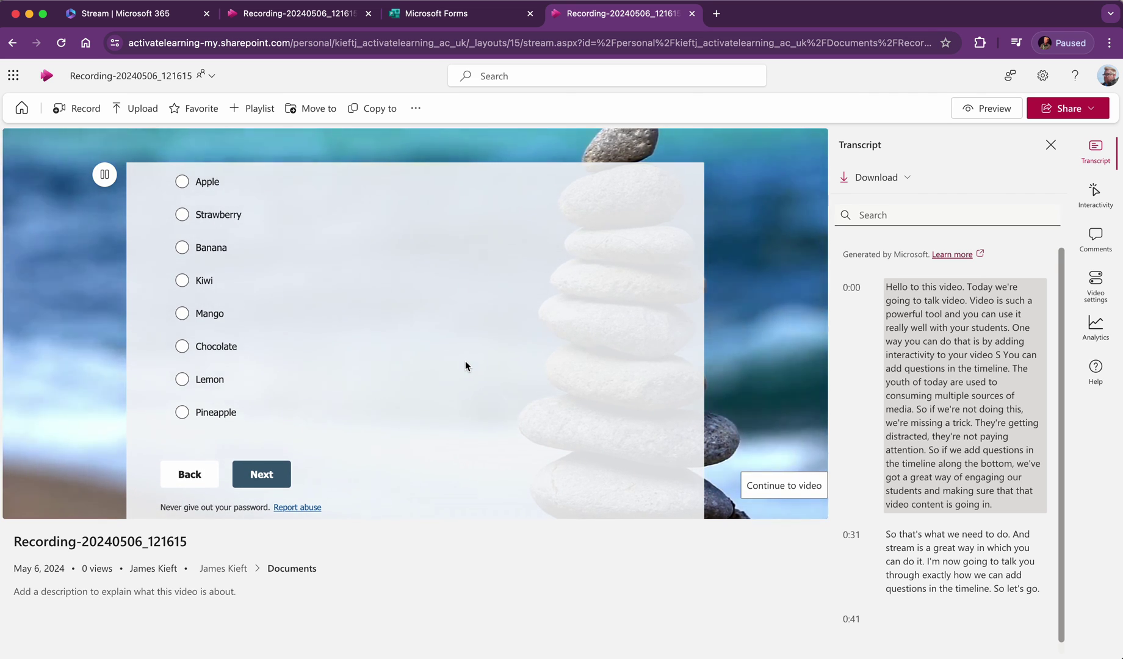
click(182, 348)
click(260, 473)
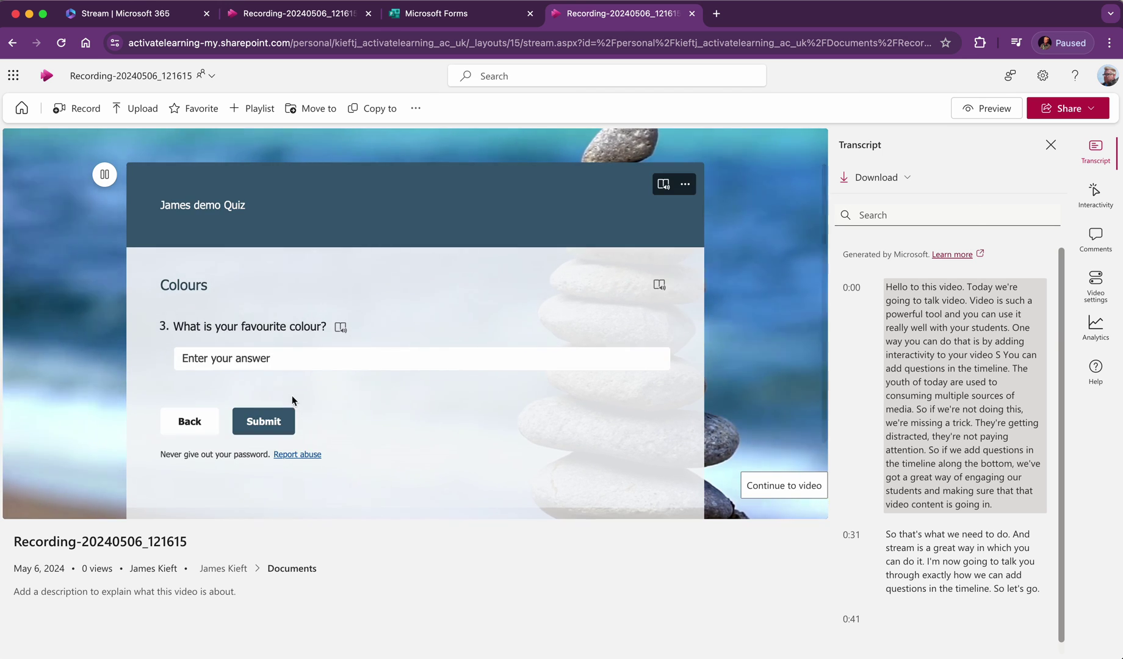
click(215, 301)
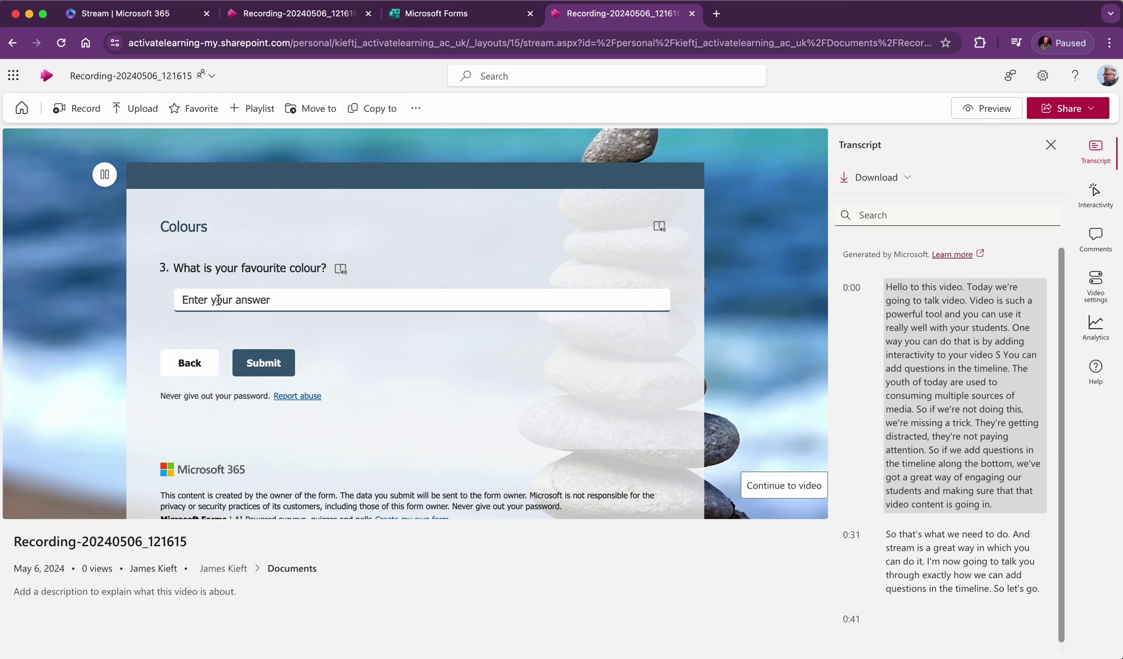
text(Apple)
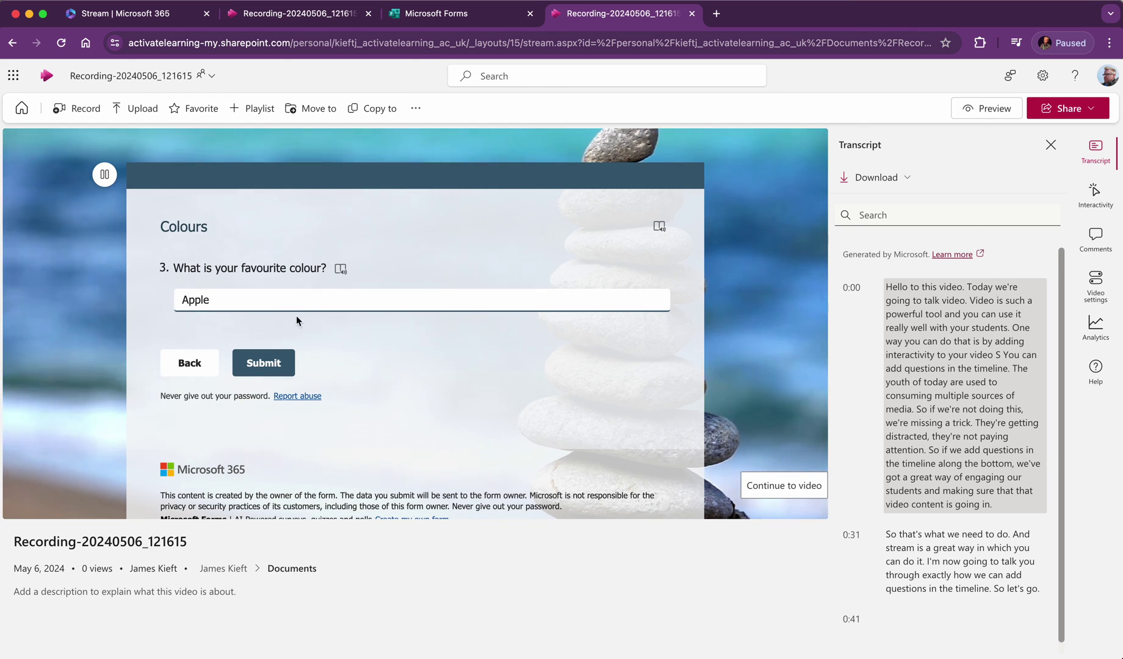
click(274, 365)
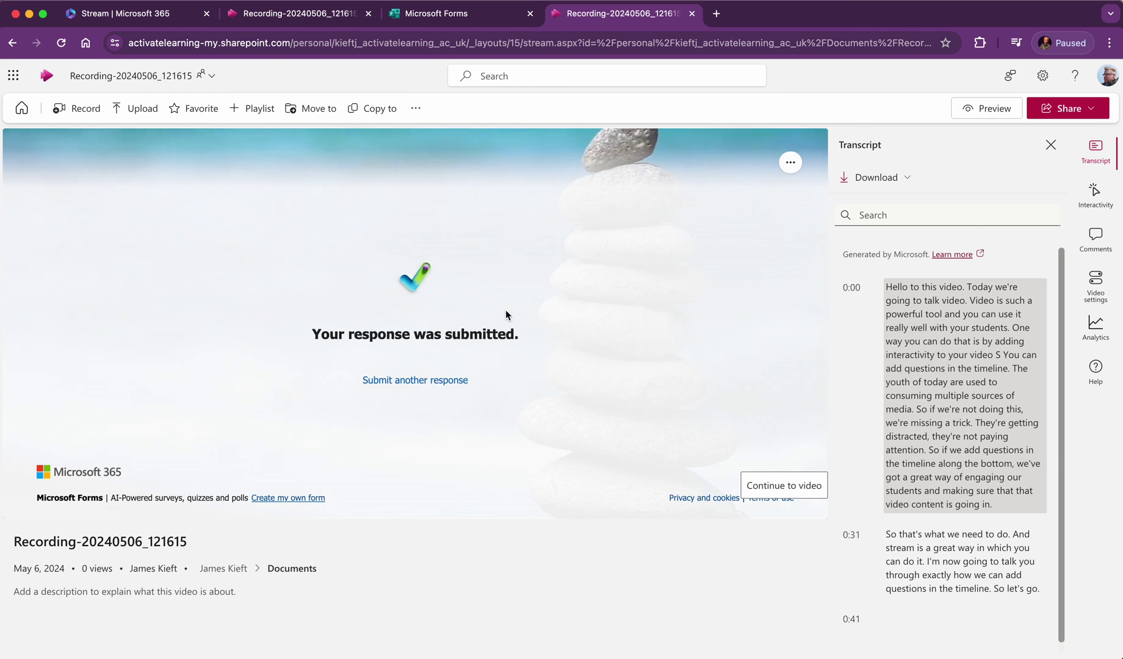
click(793, 492)
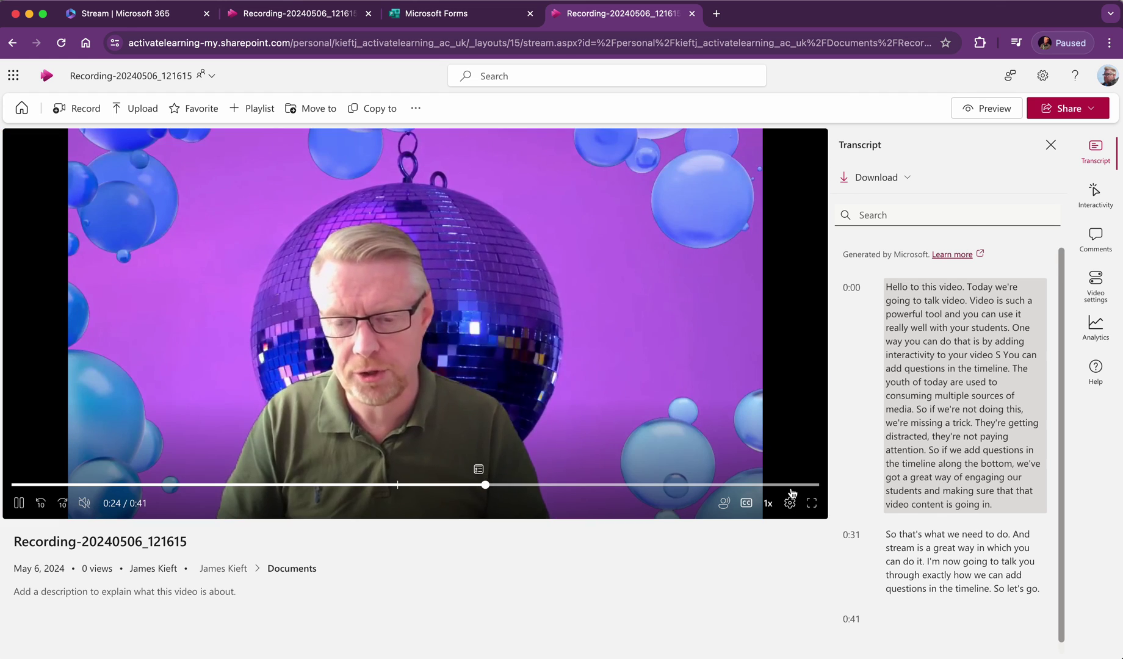
- Pause at 0:26 and reopen the embedded quiz from its timeline marker
click(19, 503)
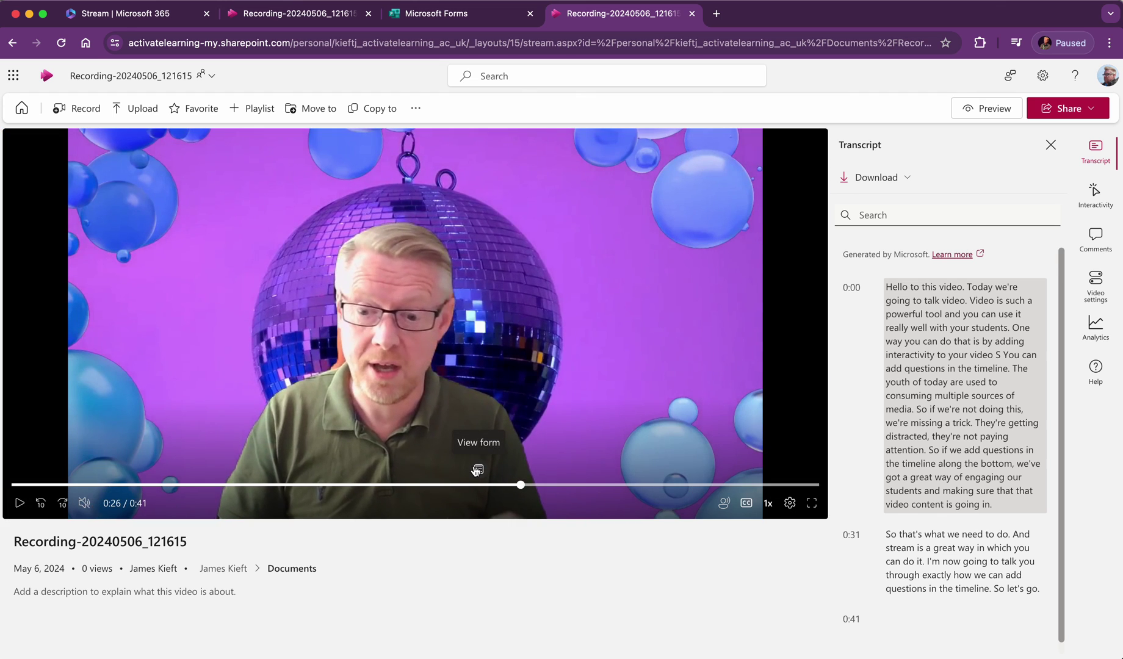
click(477, 470)
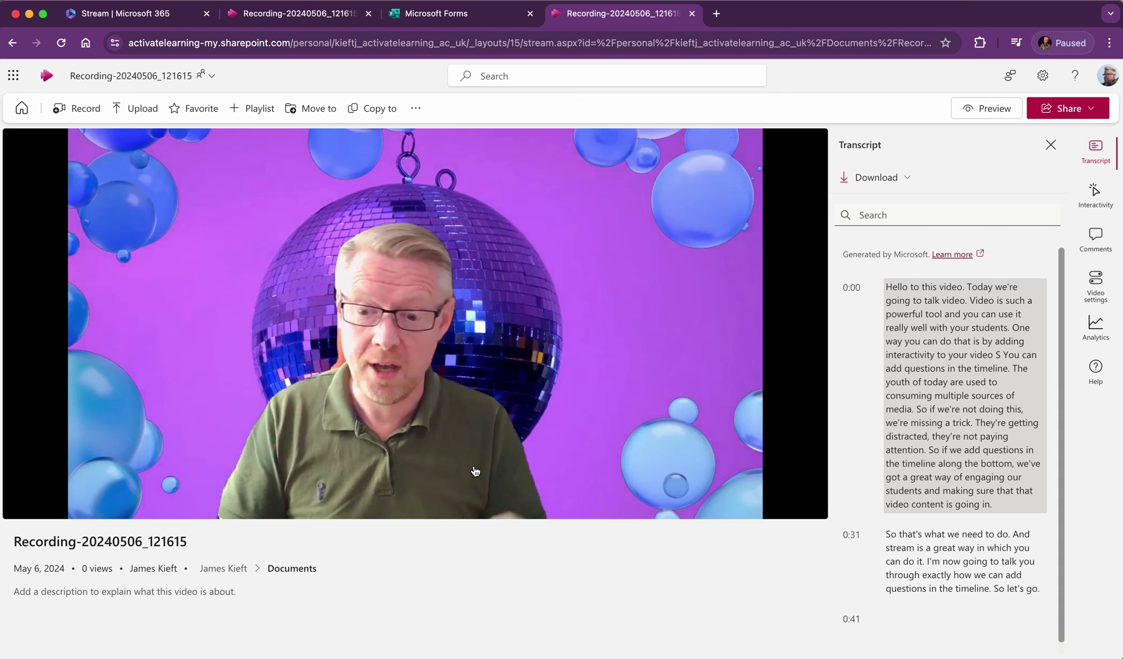